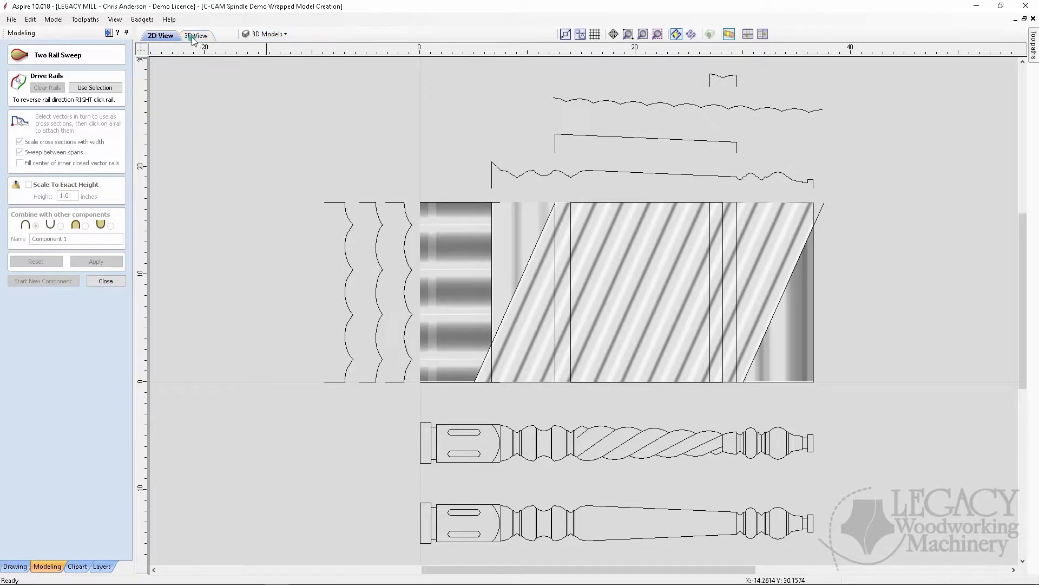
- Switch to the 3D view and orbit the twisted spindle to inspect its rope twist
{"action": "left_click", "coordinate": [195, 35]}
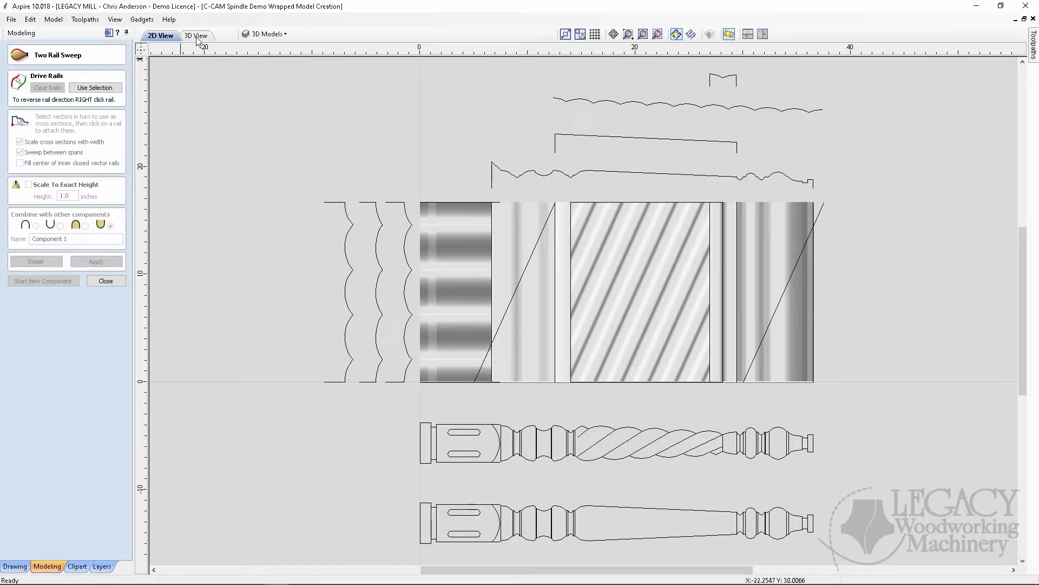
{"action": "left_click", "coordinate": [196, 37]}
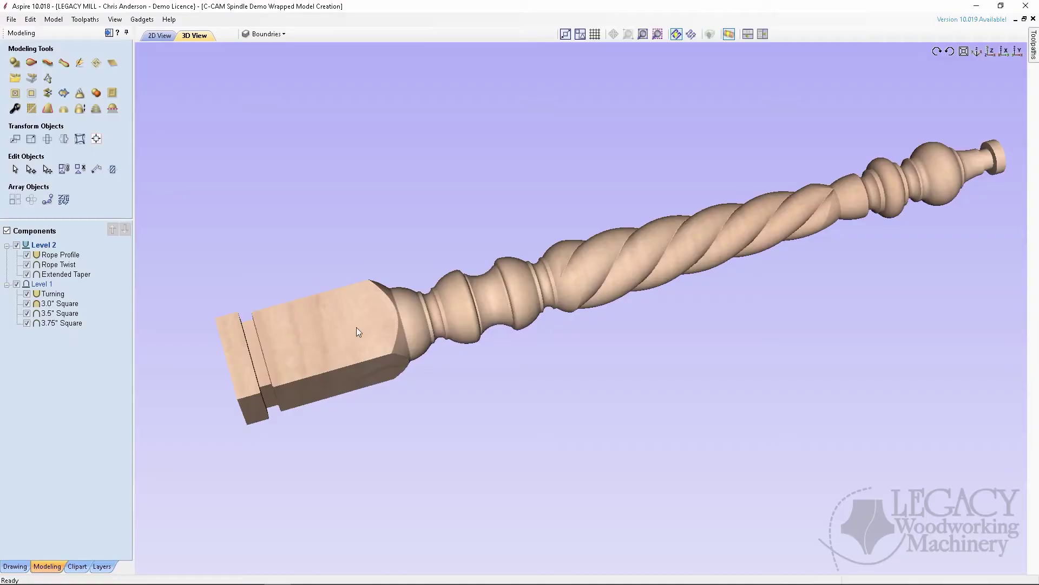
{"action": "left_click_drag", "start_coordinate": [349, 336], "coordinate": [308, 395]}
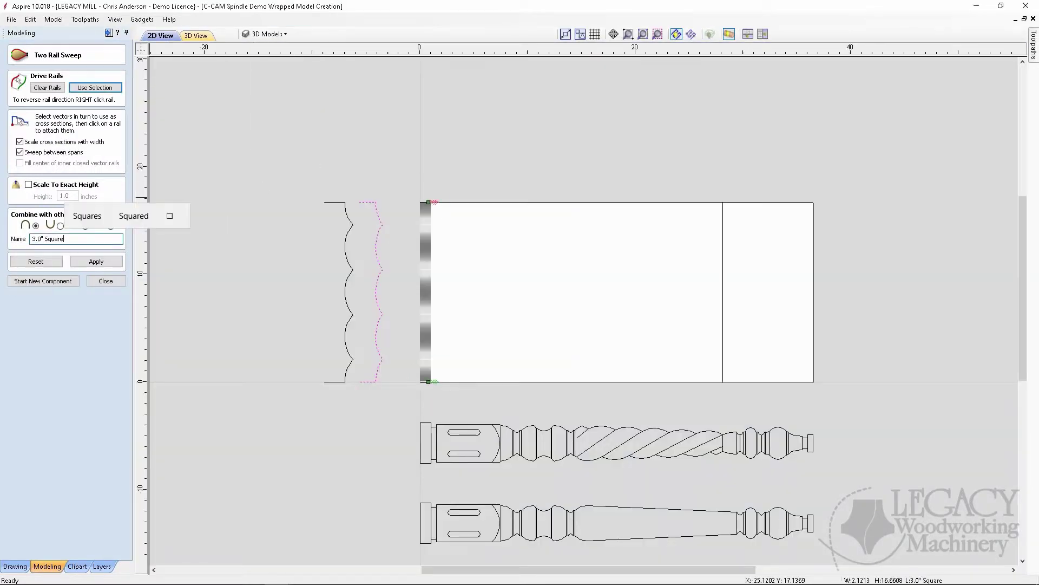
- Apply the Two Rail Sweep to create the Rope Profile component and inspect the new twist in 3D
{"action": "left_click", "coordinate": [110, 261]}
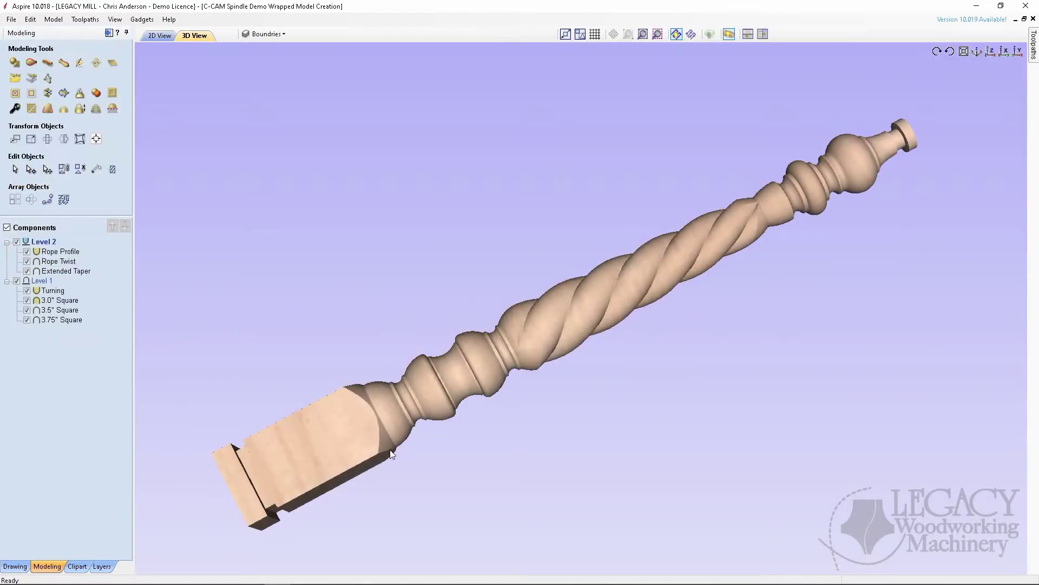
{"action": "left_click_drag", "start_coordinate": [324, 449], "coordinate": [292, 407]}
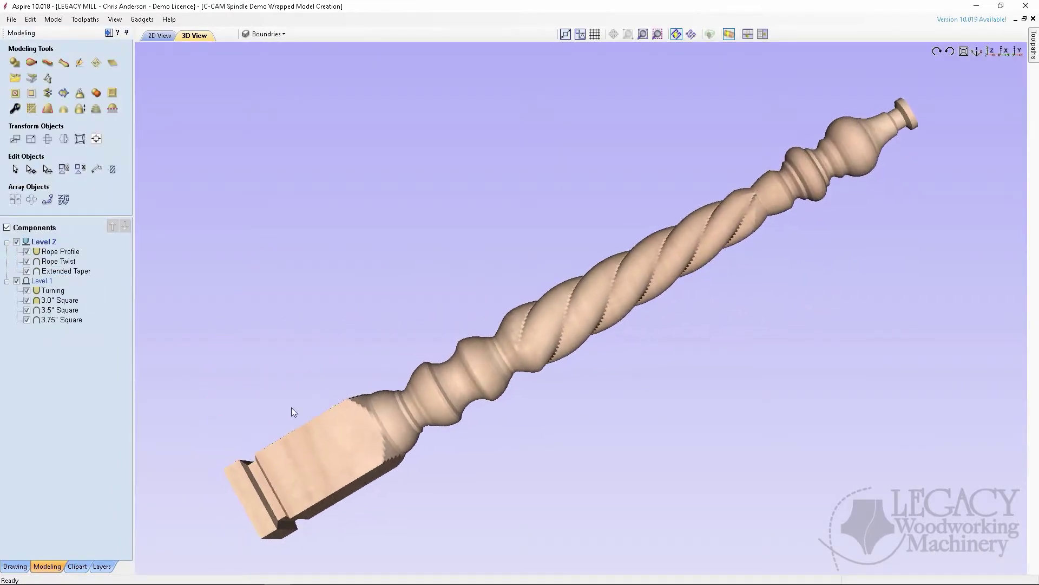
{"action": "left_click", "coordinate": [108, 33]}
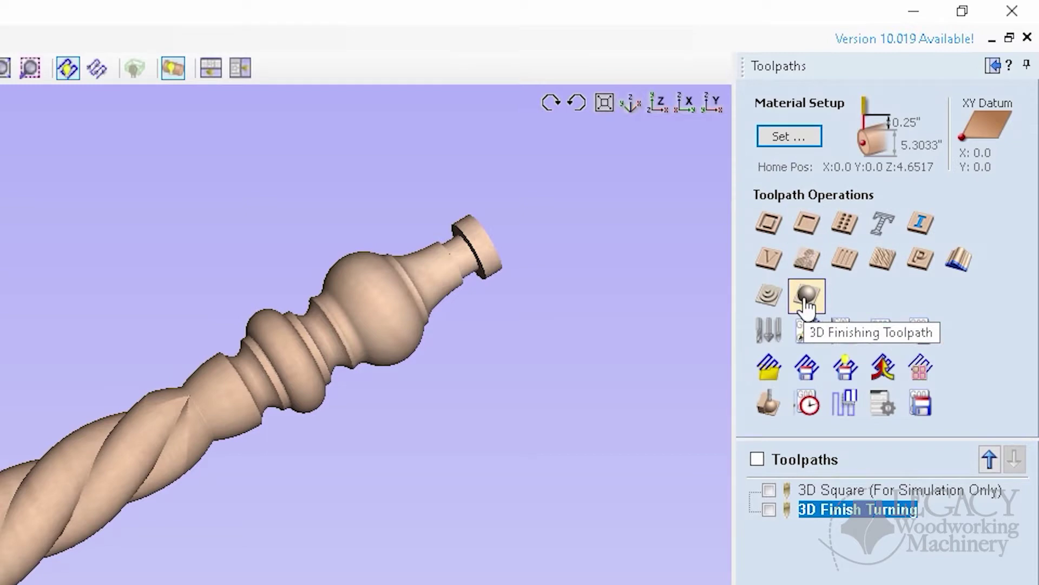
- Toggle the 3D Square and 3D Finish Turning previews, then select the Side 1 - Right Mortise toolpath
{"action": "left_click", "coordinate": [768, 490]}
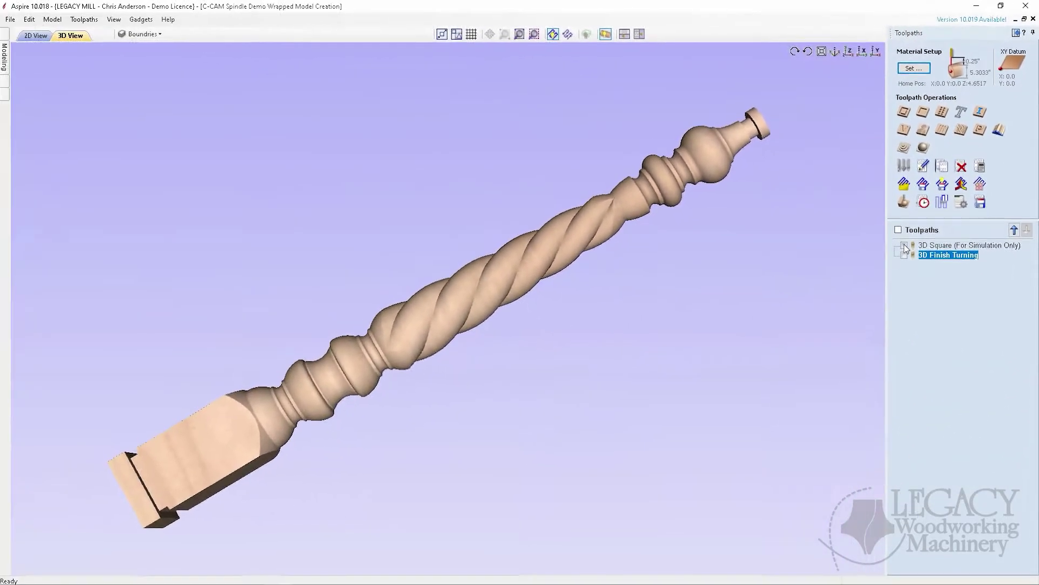
{"action": "left_click", "coordinate": [904, 245]}
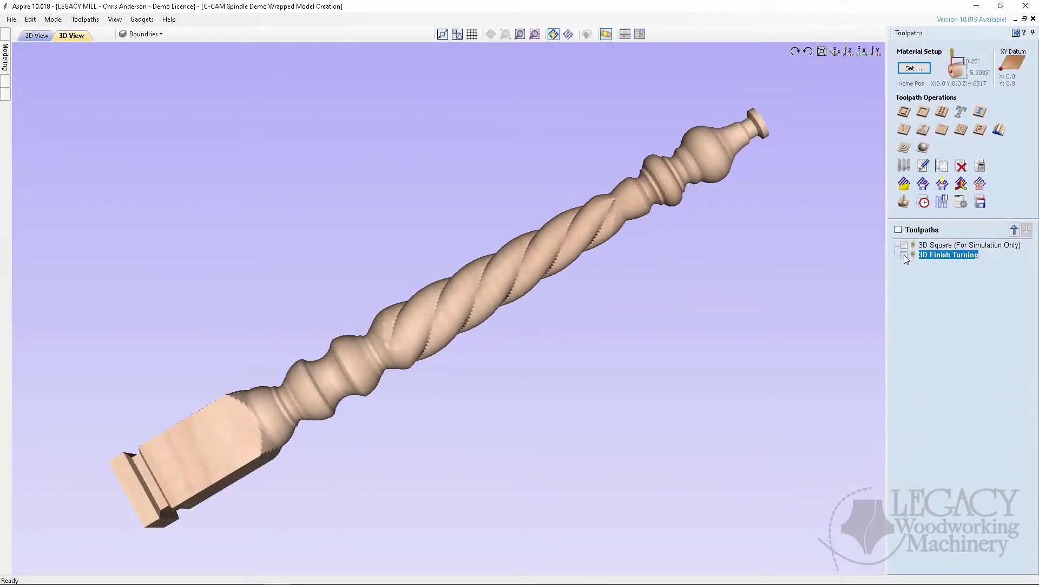
{"action": "left_click", "coordinate": [904, 255]}
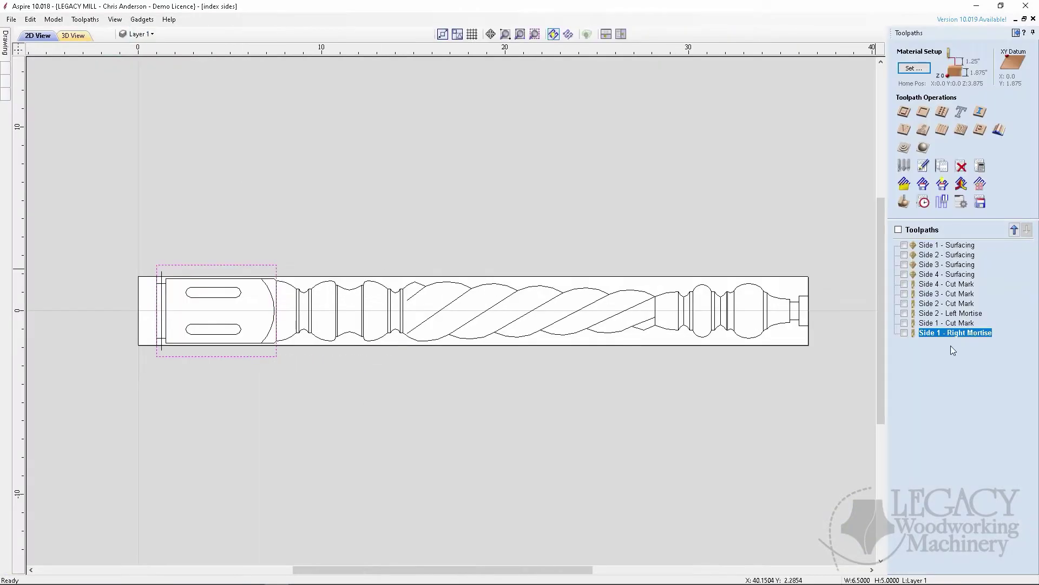
{"action": "left_click", "coordinate": [960, 332]}
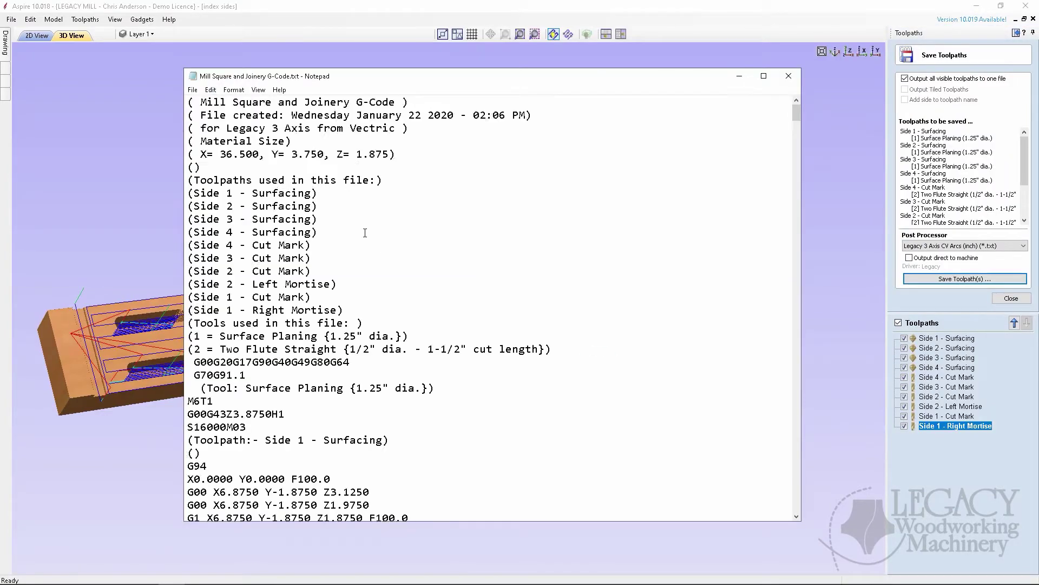
{"action": "scroll", "coordinate": [365, 232], "scroll_direction": "down", "scroll_amount": 9}
- Find Side 2 - Surfacing and paste the G90 G1 A90.00 F400 line after its S16000M03
{"action": "scroll", "coordinate": [365, 233], "scroll_direction": "up", "scroll_amount": 3}
{"action": "left_click", "coordinate": [210, 89]}
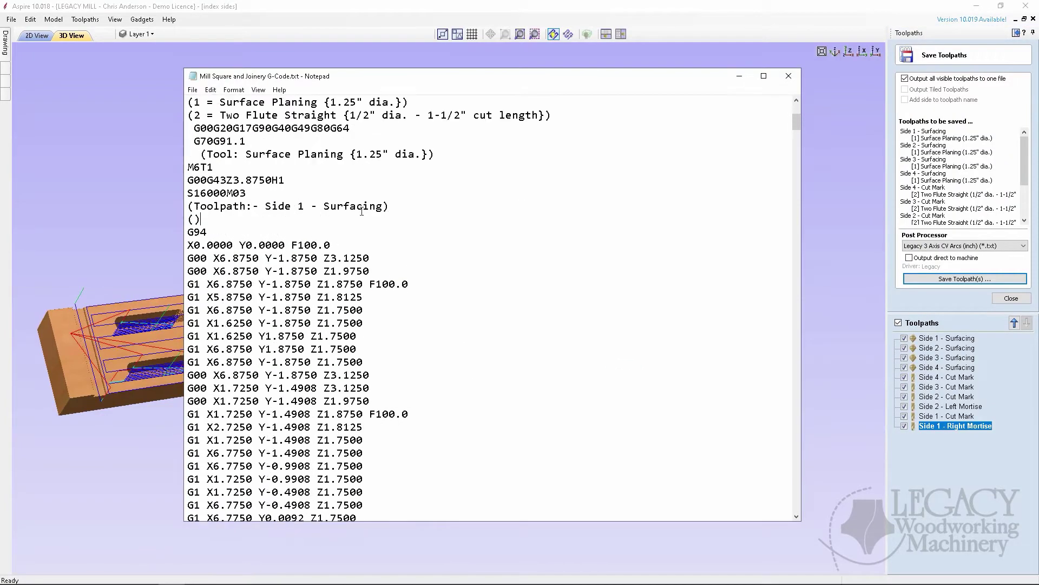
{"action": "left_click", "coordinate": [295, 189]}
{"action": "left_click", "coordinate": [680, 188]}
{"action": "left_click", "coordinate": [254, 300]}
{"action": "type", "text": "G90 G1 A90.00 F400"}
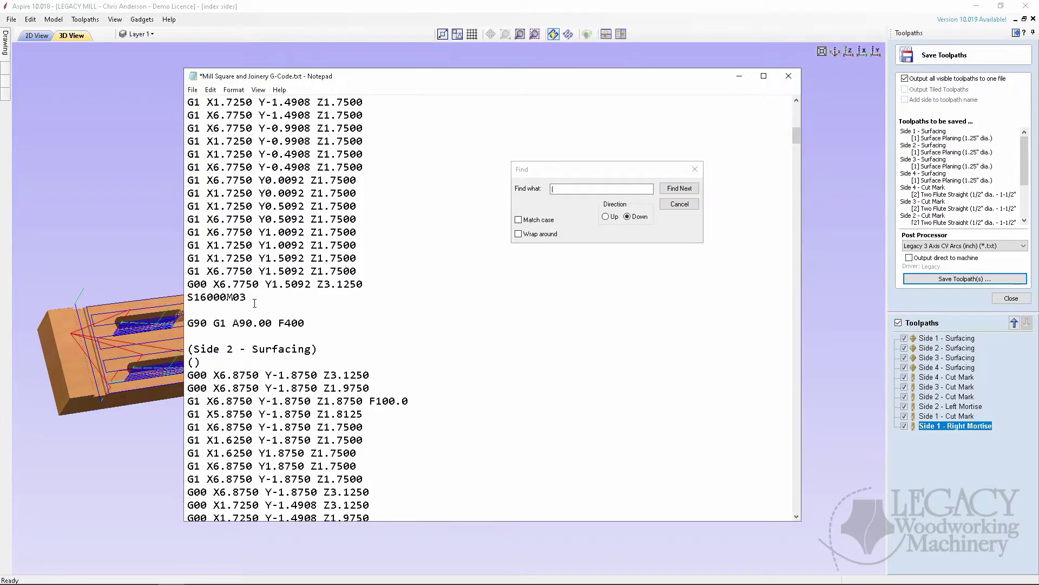
- Paste the same rotation line before Side 3 and Side 4, then show 3D Finish Turning in Aspire
{"action": "left_click", "coordinate": [679, 188]}
{"action": "left_click", "coordinate": [252, 257]}
{"action": "type", "text": "G90 G1 A90.00 F400"}
{"action": "left_click", "coordinate": [679, 188]}
{"action": "left_click", "coordinate": [265, 258]}
{"action": "type", "text": "G90 G1 A90.00 F400"}
{"action": "scroll", "coordinate": [487, 297], "scroll_direction": "down", "scroll_amount": 14}
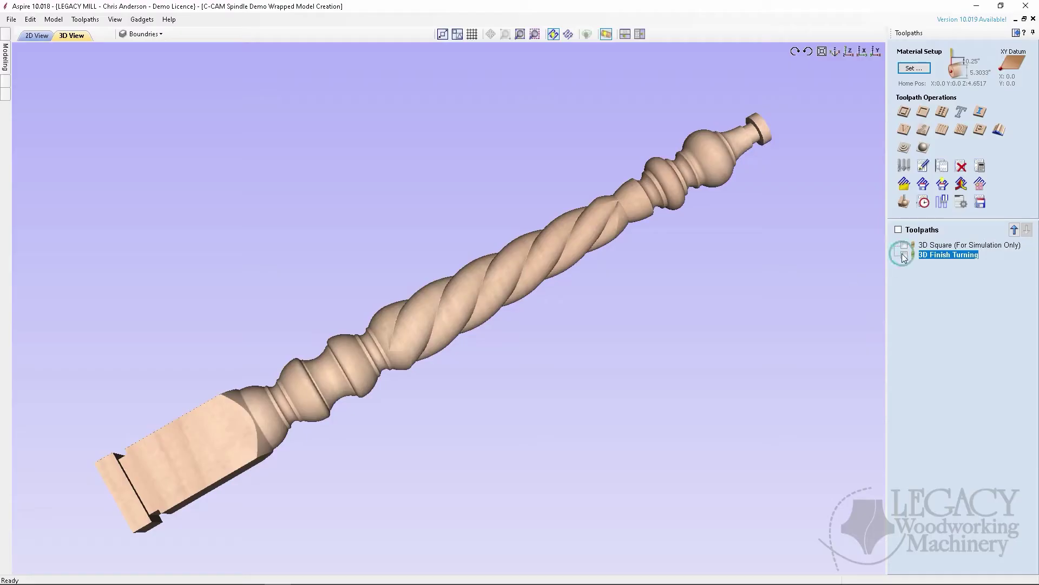
{"action": "left_click", "coordinate": [904, 254]}
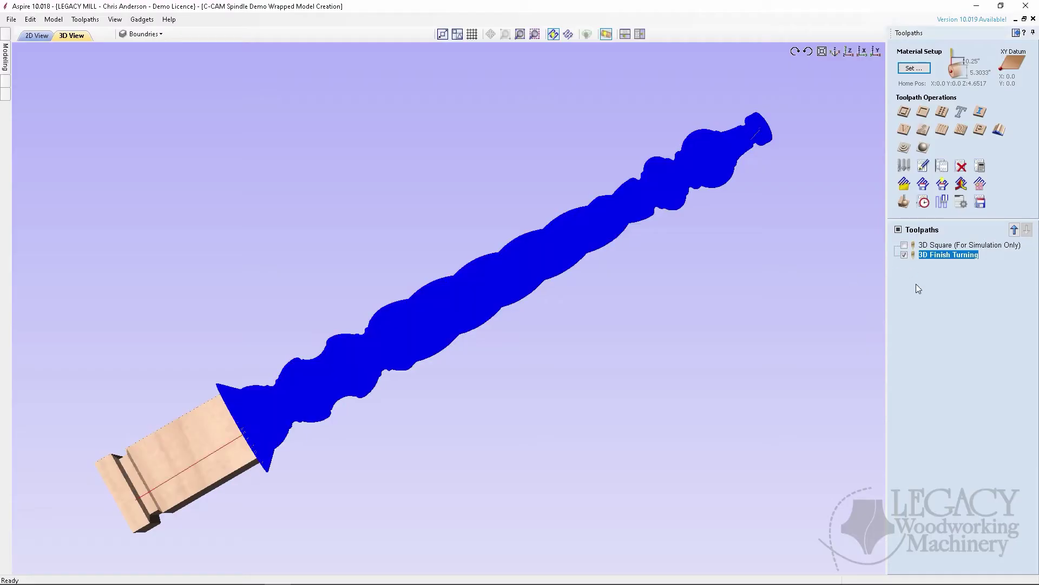
- Hide the 3D Finish Turning preview and simulate that toolpath cutting the spindle
{"action": "left_click", "coordinate": [904, 254]}
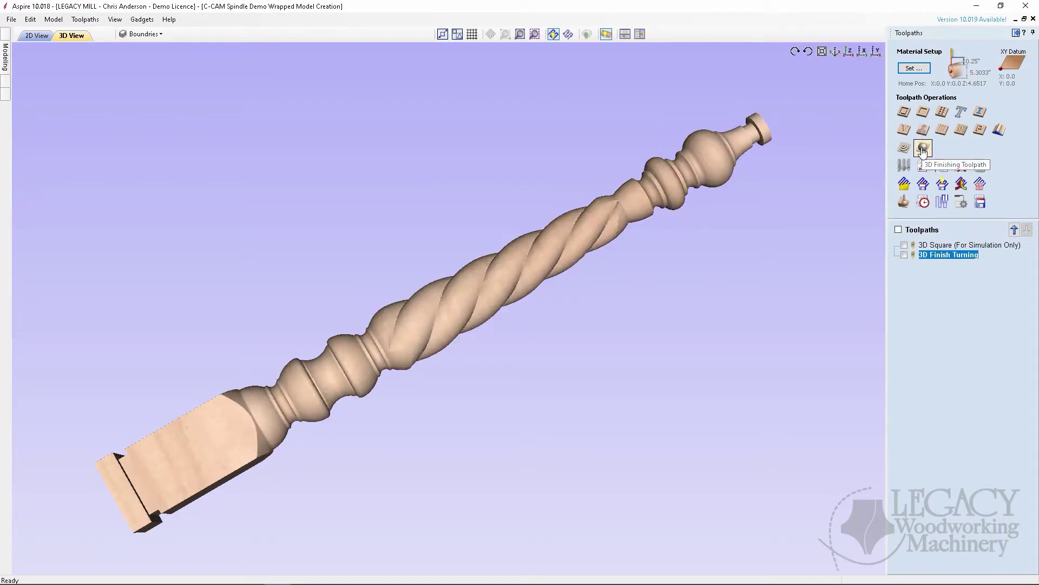
{"action": "left_click", "coordinate": [903, 203]}
{"action": "left_click", "coordinate": [967, 172]}
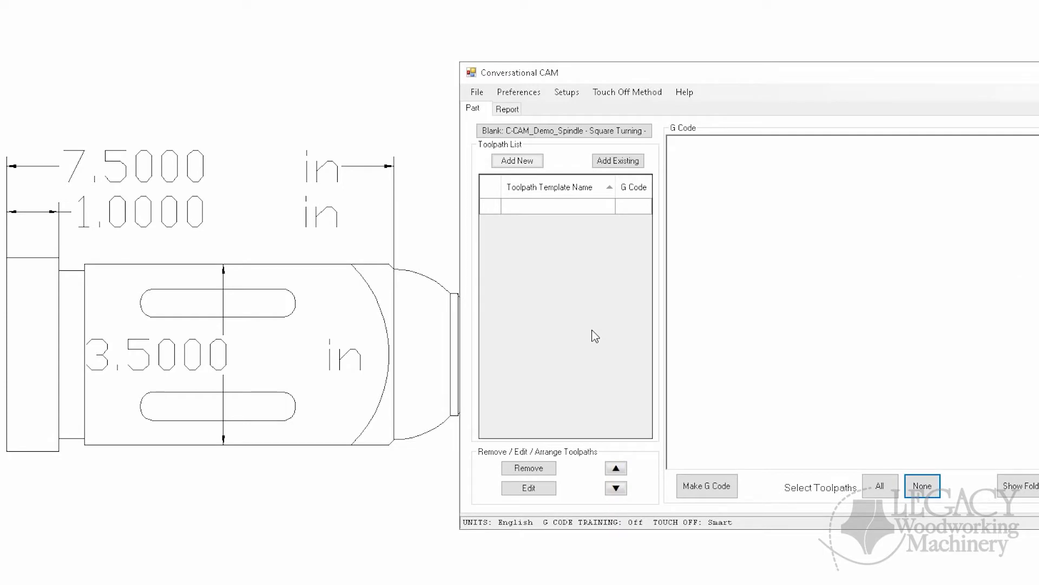
- Add a toolpath from the Indexing Square.txt template and save its parameter settings
{"action": "left_click", "coordinate": [517, 161]}
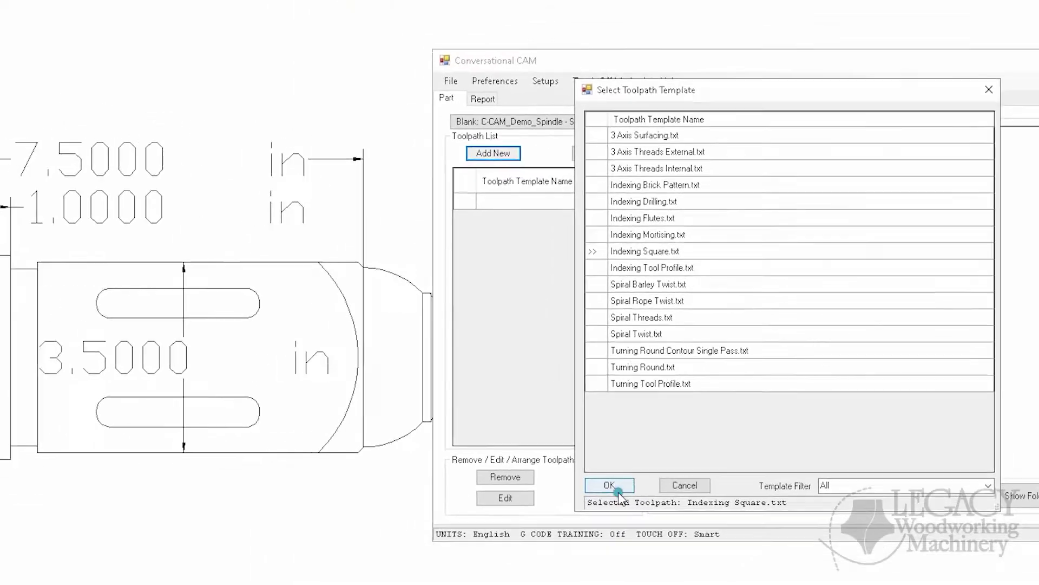
{"action": "left_click", "coordinate": [491, 546]}
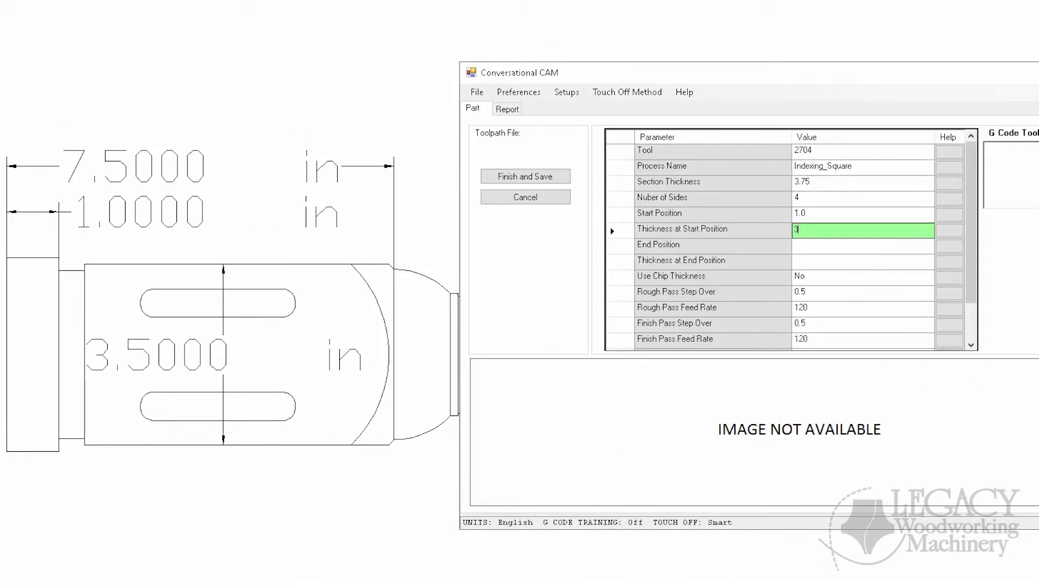
{"action": "left_click_drag", "start_coordinate": [970, 208], "coordinate": [970, 246]}
{"action": "left_click", "coordinate": [523, 176]}
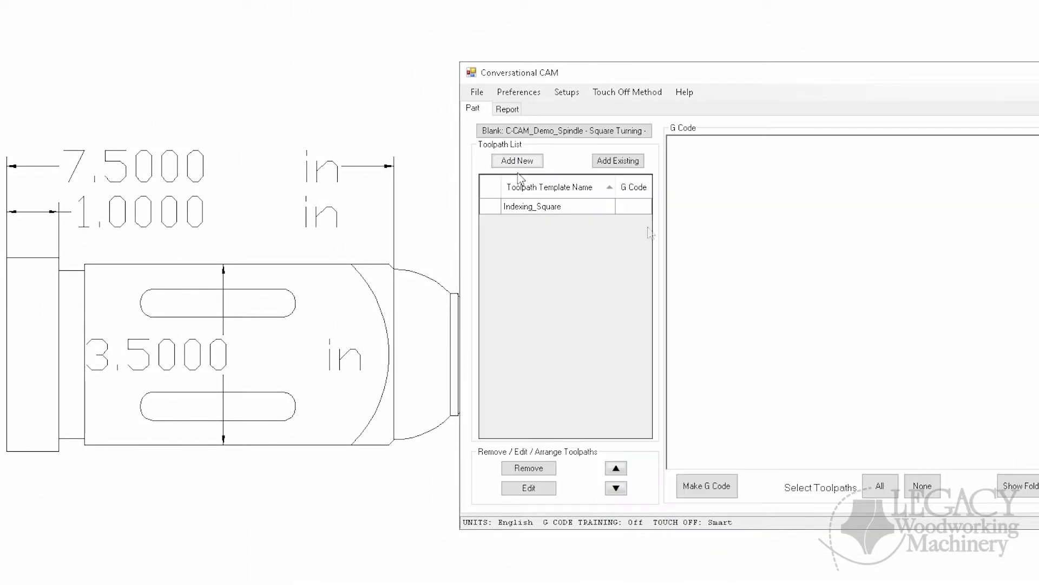
{"action": "left_click_drag", "start_coordinate": [649, 233], "coordinate": [629, 329]}
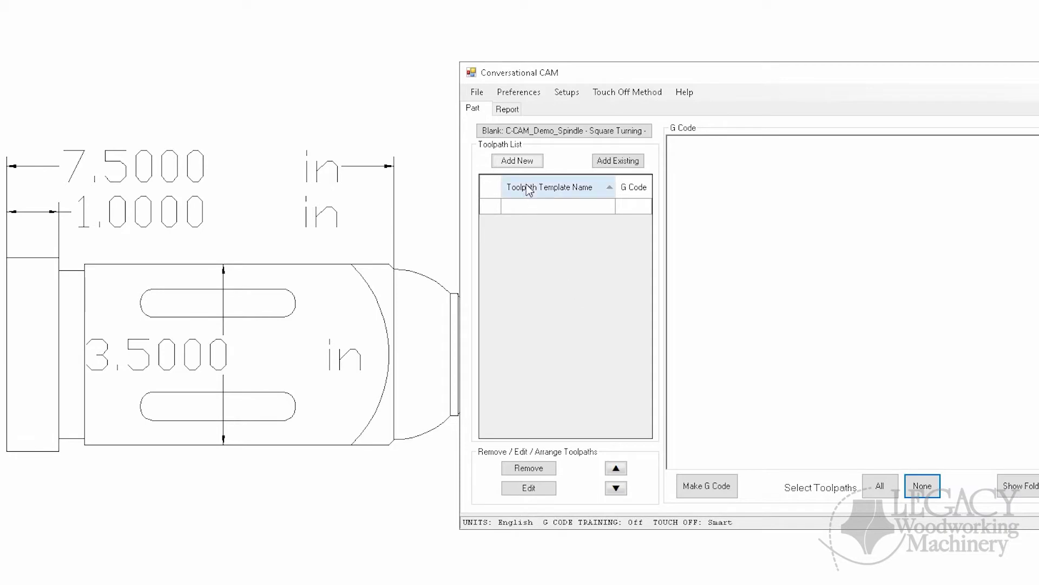
- Open the Indexing Square.txt template's parameters, back out, and bring up the template list again
{"action": "left_click", "coordinate": [517, 161]}
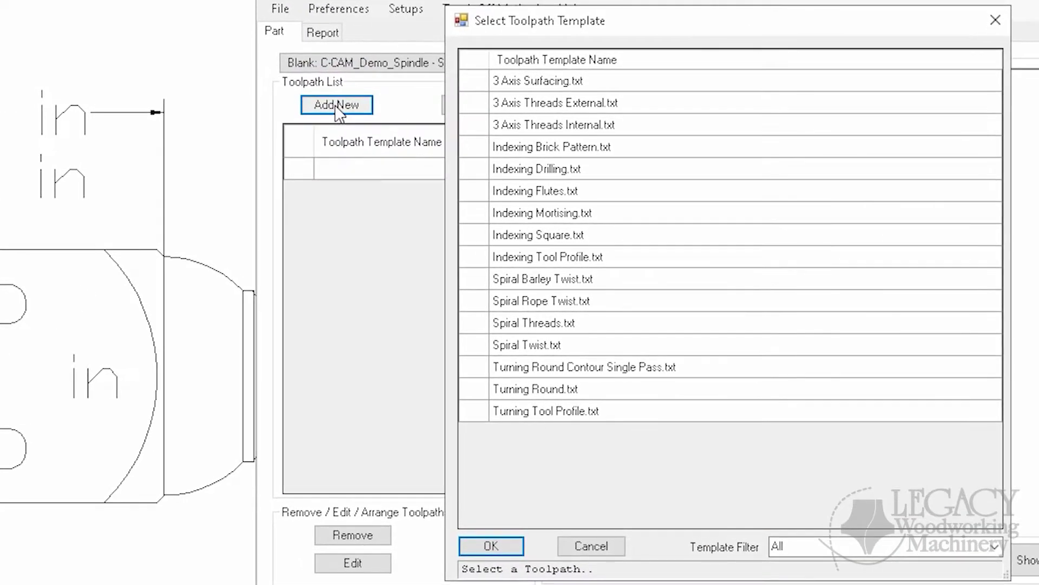
{"action": "double_click", "coordinate": [483, 238]}
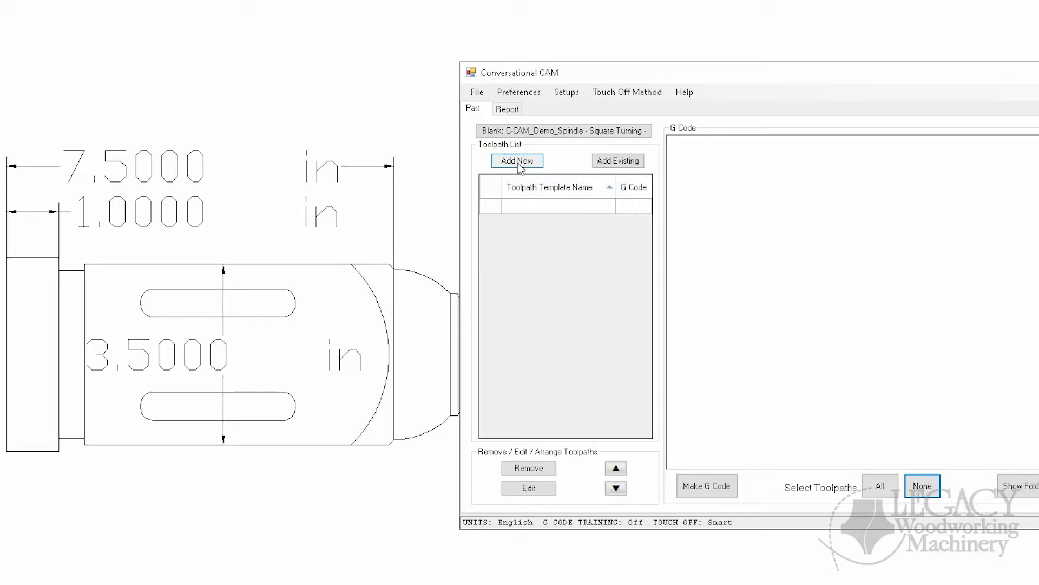
{"action": "left_click", "coordinate": [518, 162]}
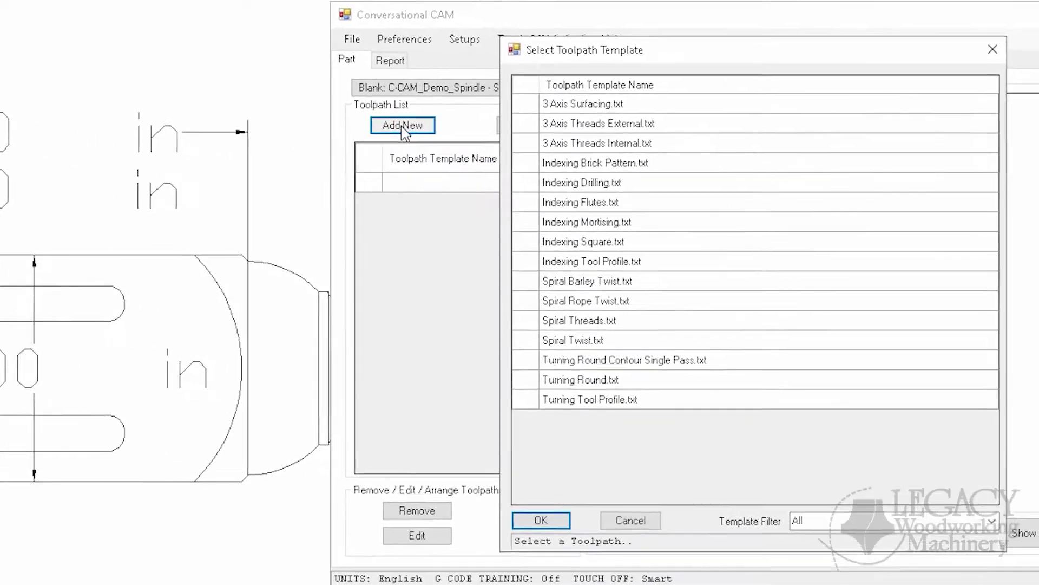